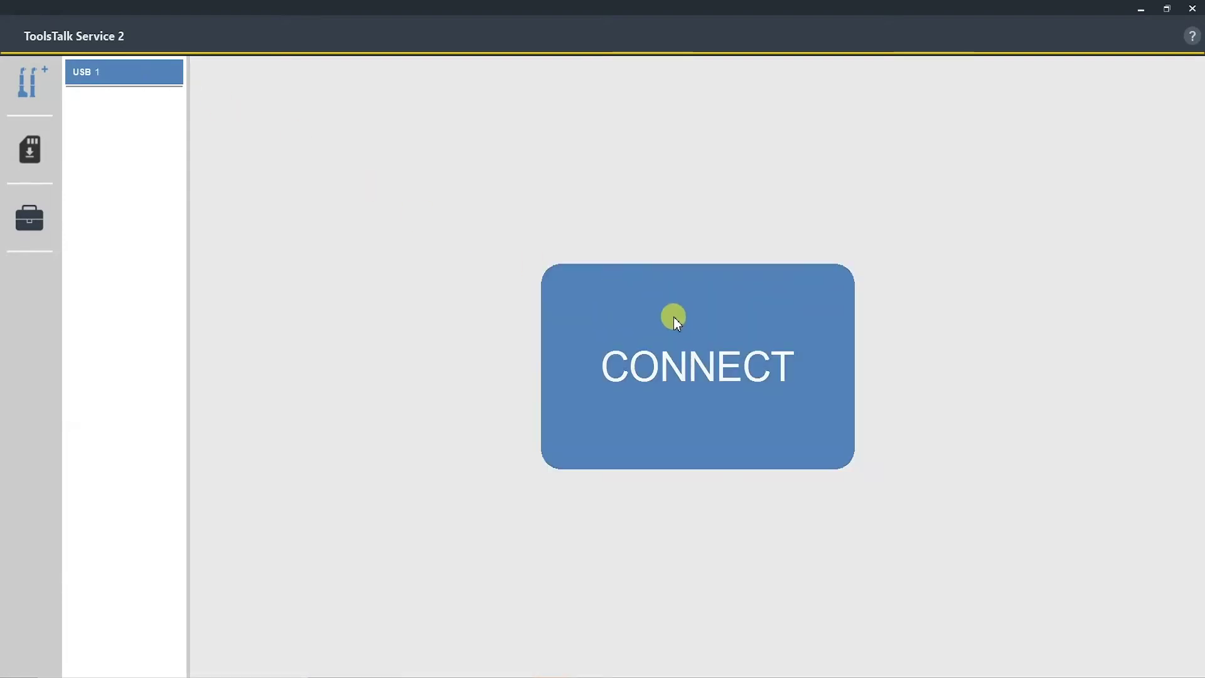
Connect to the EBP26-055-P drill on USB 1 and show its unread General Settings
{"action": "left_click", "coordinate": [675, 320]}
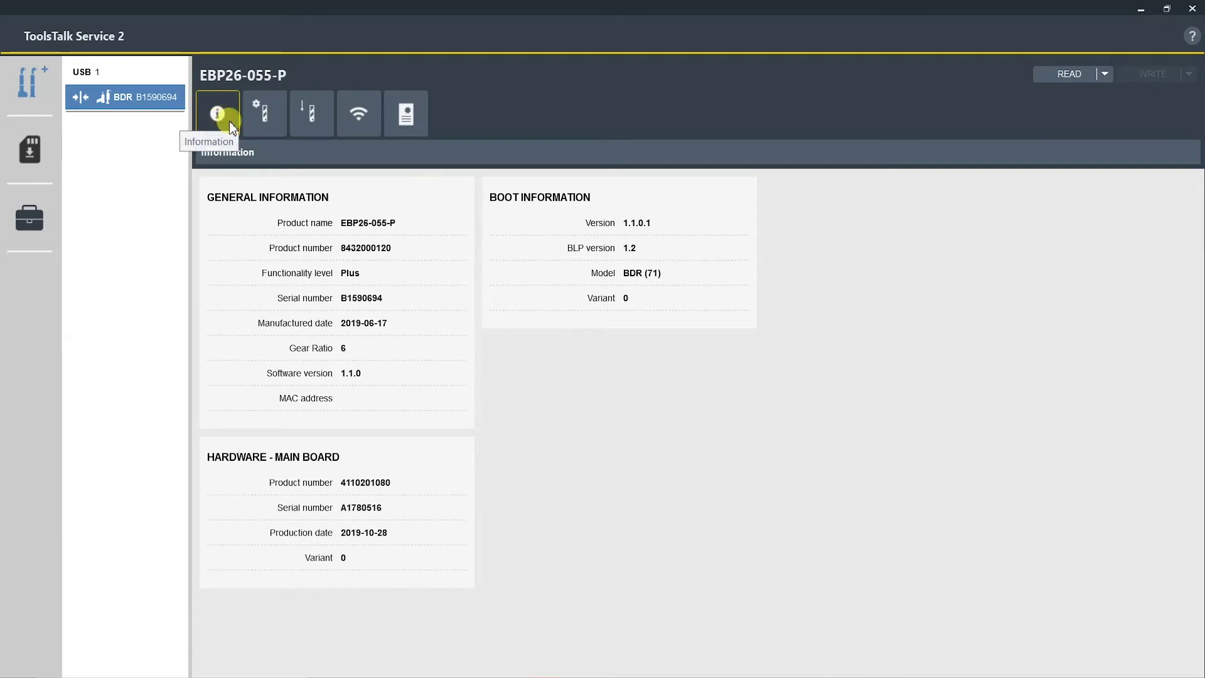
{"action": "left_click", "coordinate": [278, 121]}
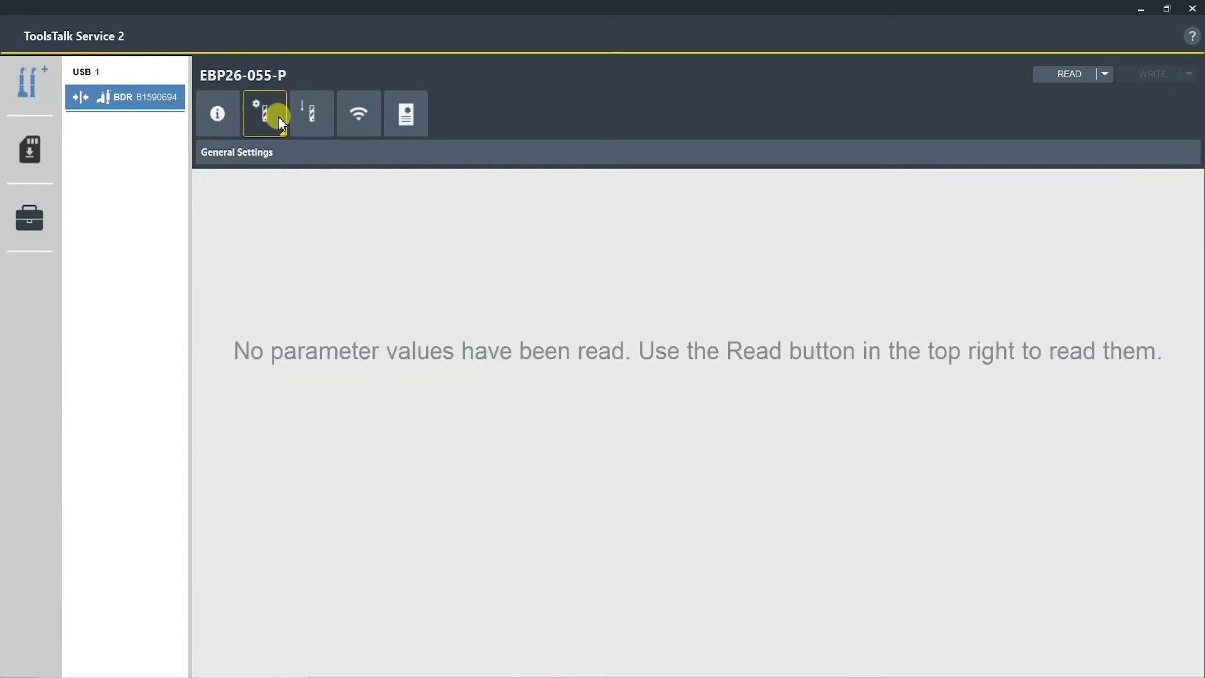
Read parameters from the tool, keeping startup text display On and inactivity timeout at 10 min
{"action": "left_click", "coordinate": [1063, 71]}
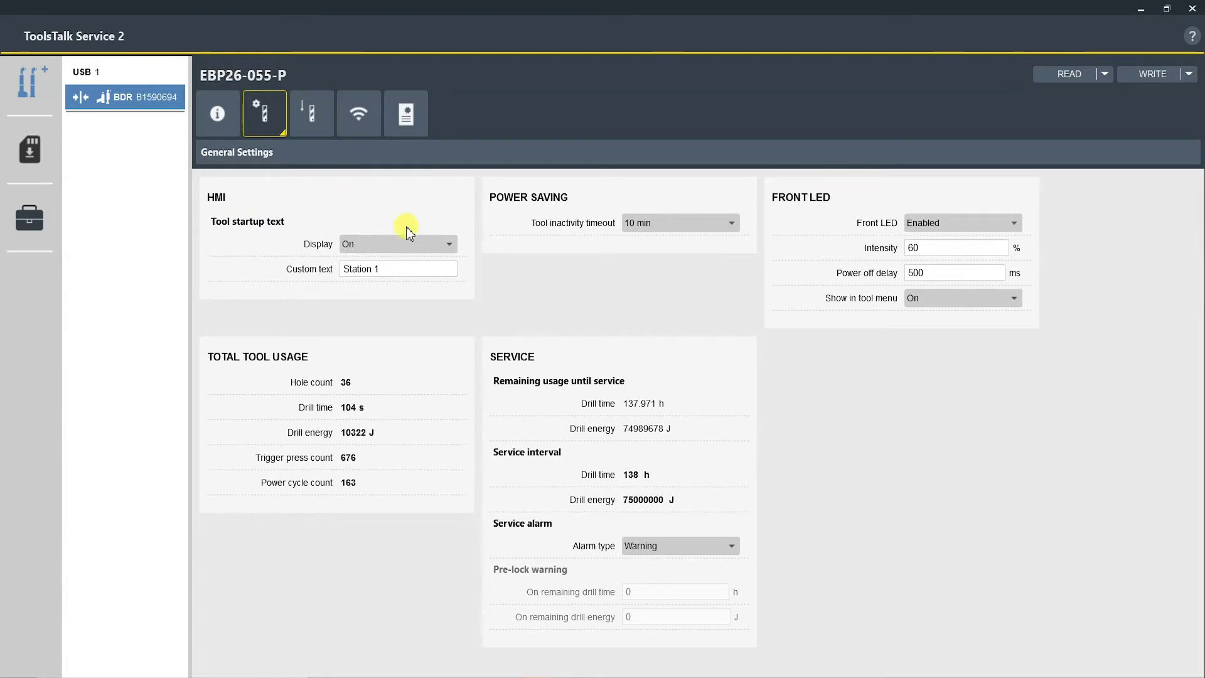
{"action": "left_click", "coordinate": [444, 246]}
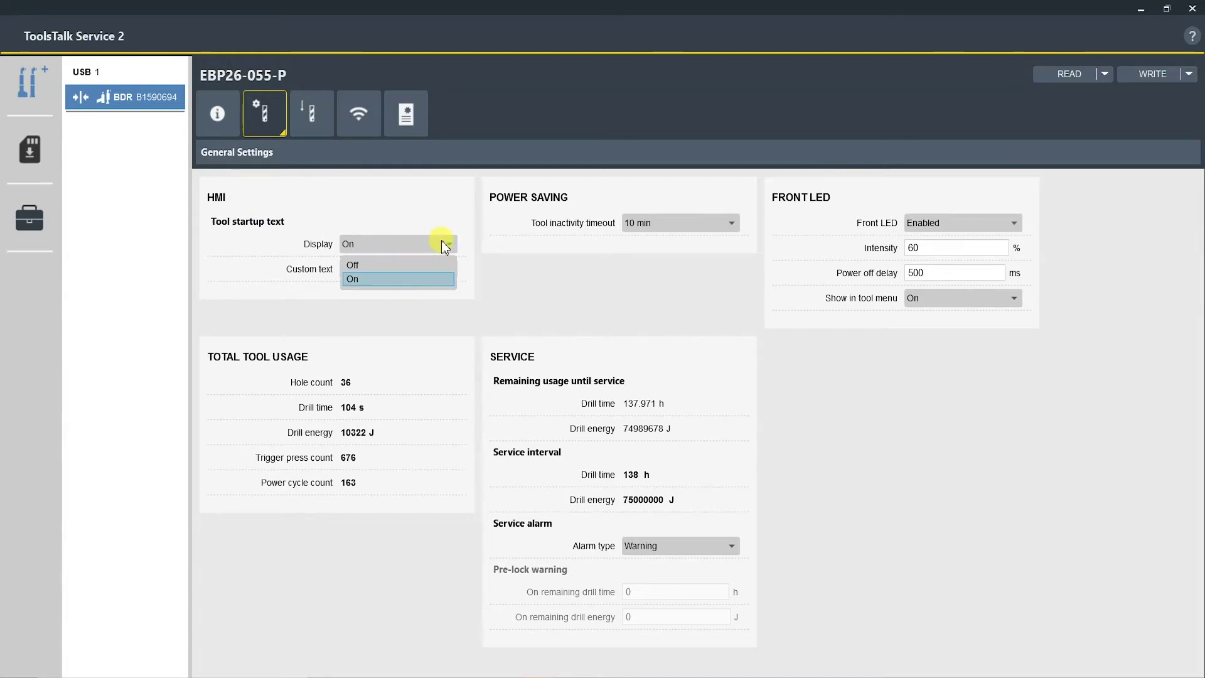
{"action": "left_click", "coordinate": [443, 279]}
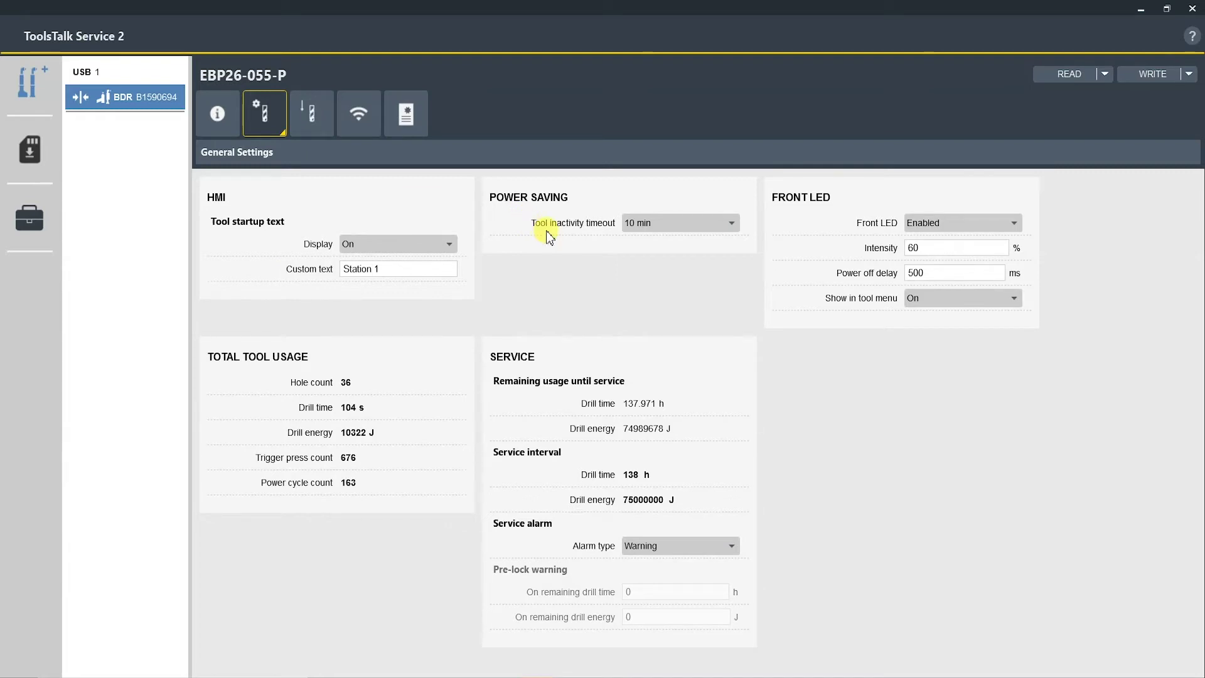
{"action": "left_click", "coordinate": [733, 225]}
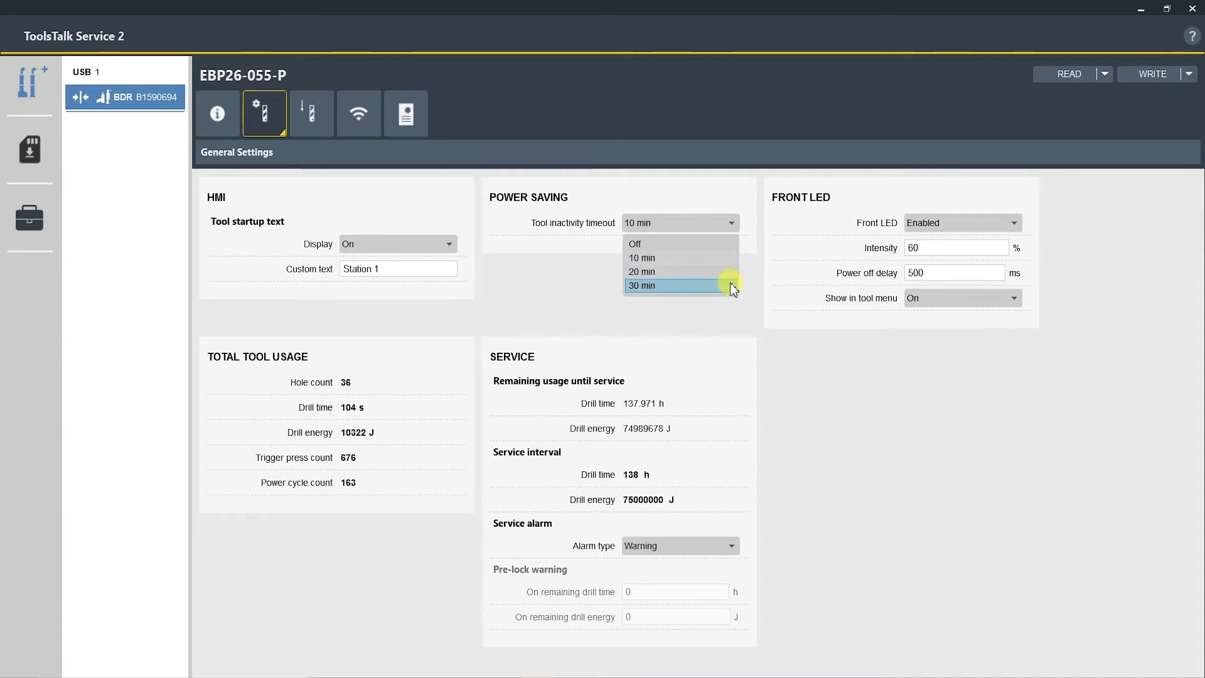
{"action": "left_click", "coordinate": [724, 257]}
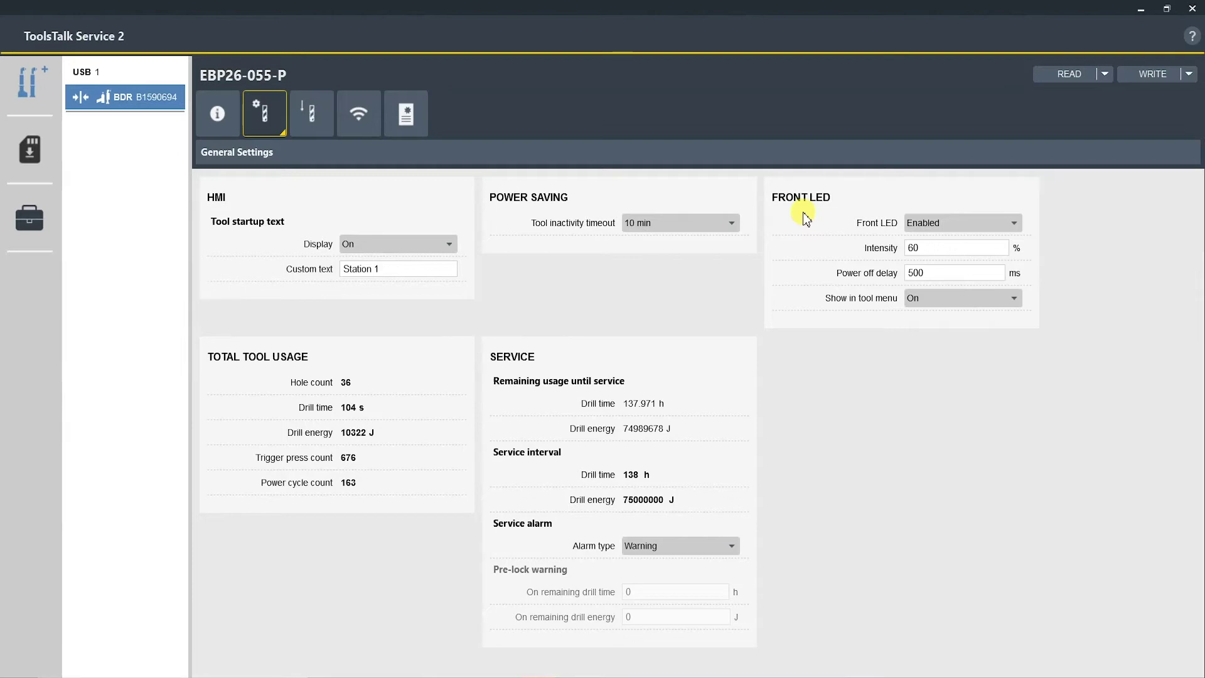
{"action": "left_click", "coordinate": [1014, 225]}
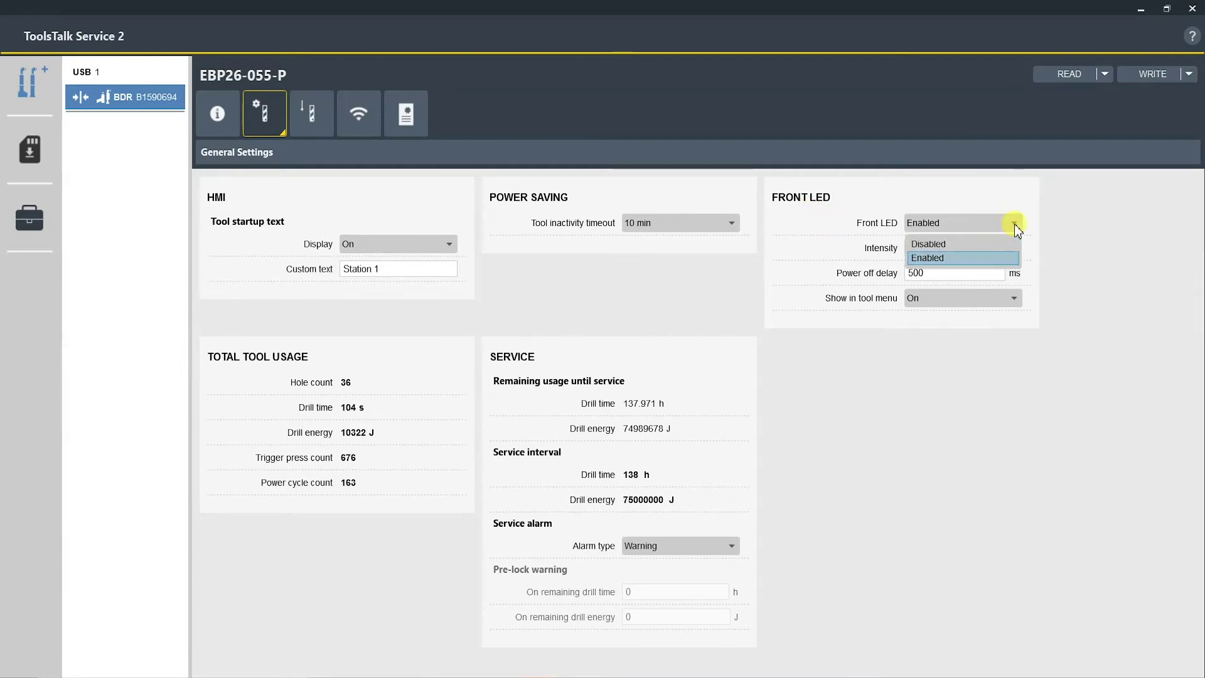
{"action": "left_click", "coordinate": [1007, 257]}
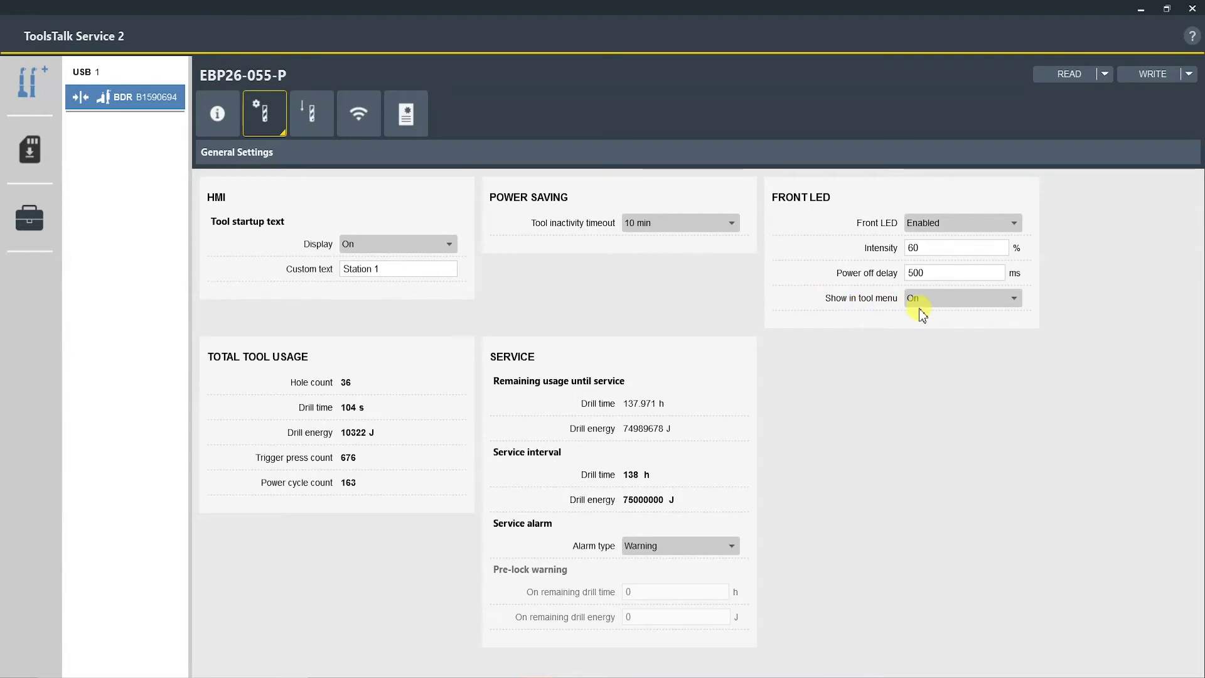
{"action": "left_click", "coordinate": [1015, 300]}
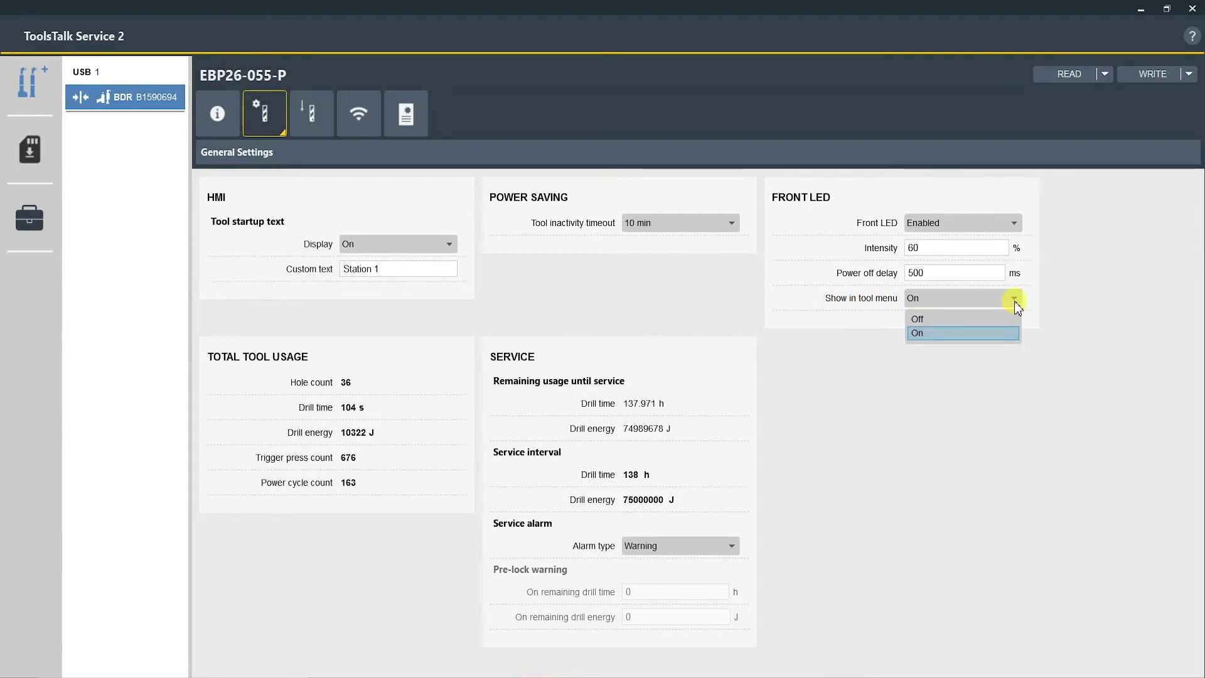
{"action": "left_click", "coordinate": [1004, 332]}
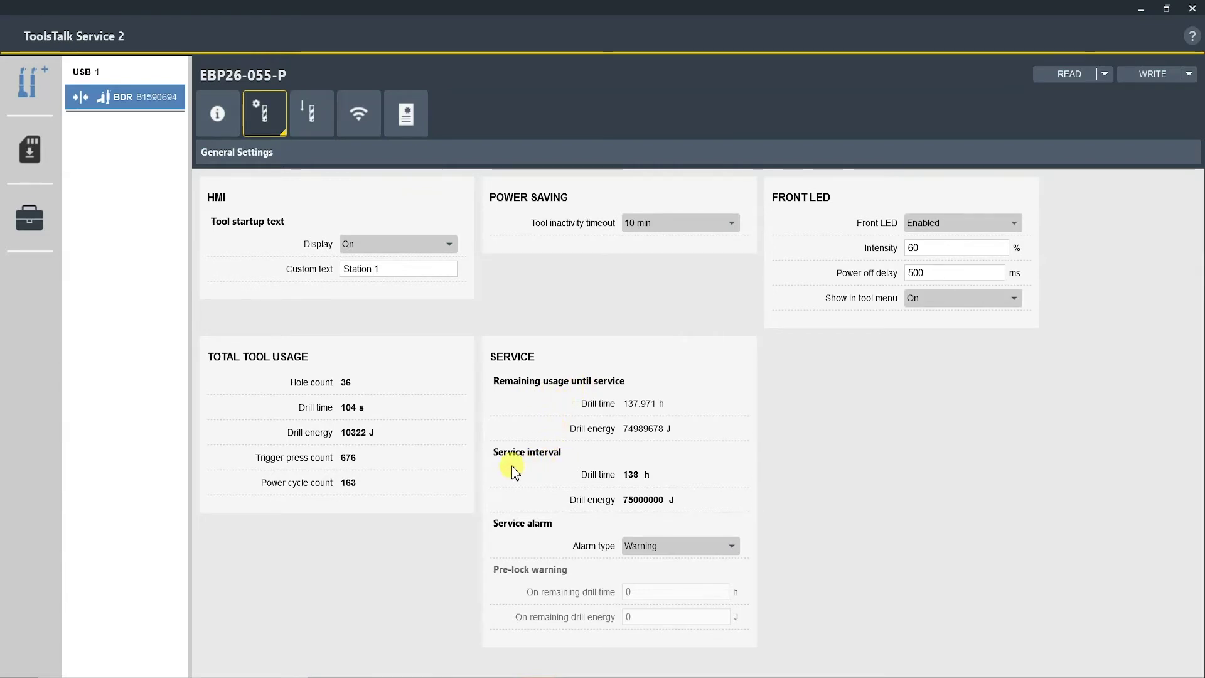
{"action": "left_click", "coordinate": [731, 545]}
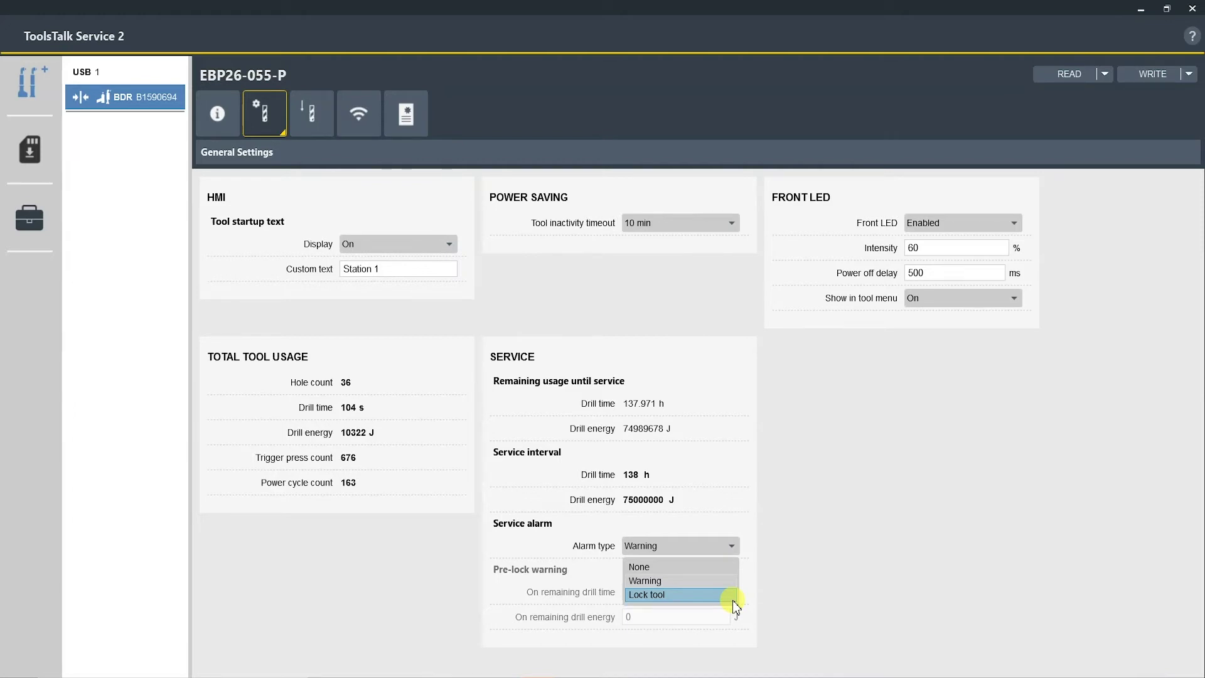
{"action": "left_click", "coordinate": [728, 583]}
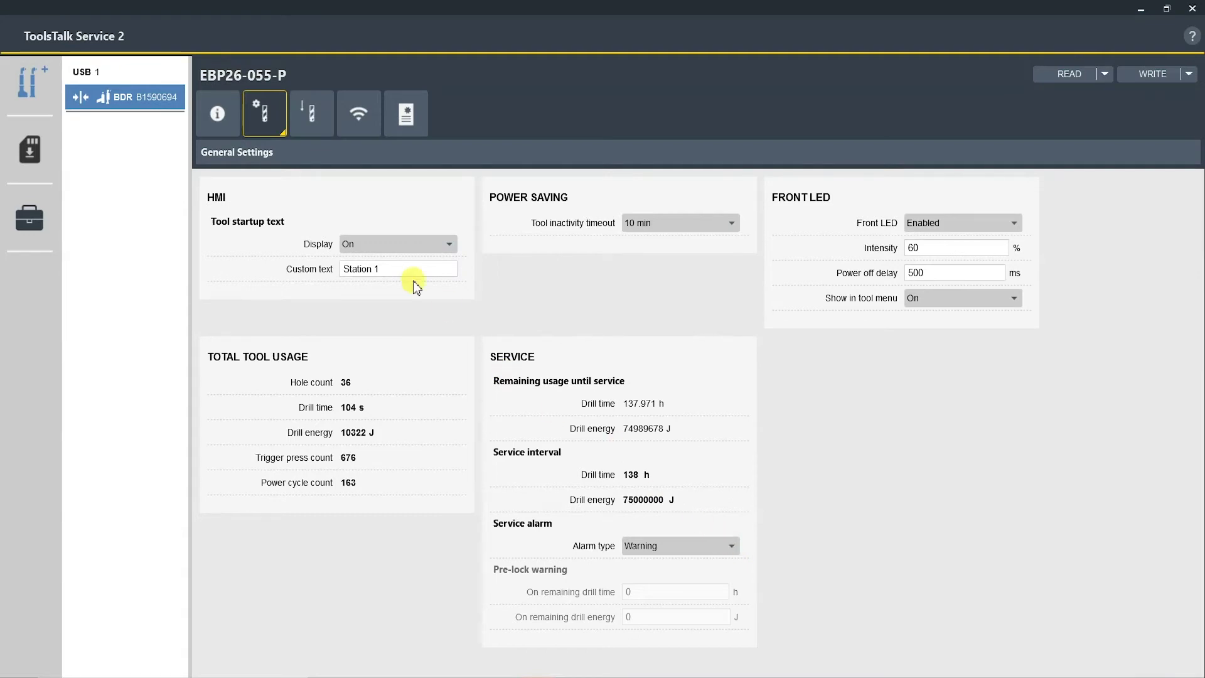
Show the five drill programs and select Titanium/Aluminum in row 1
{"action": "left_click", "coordinate": [307, 120]}
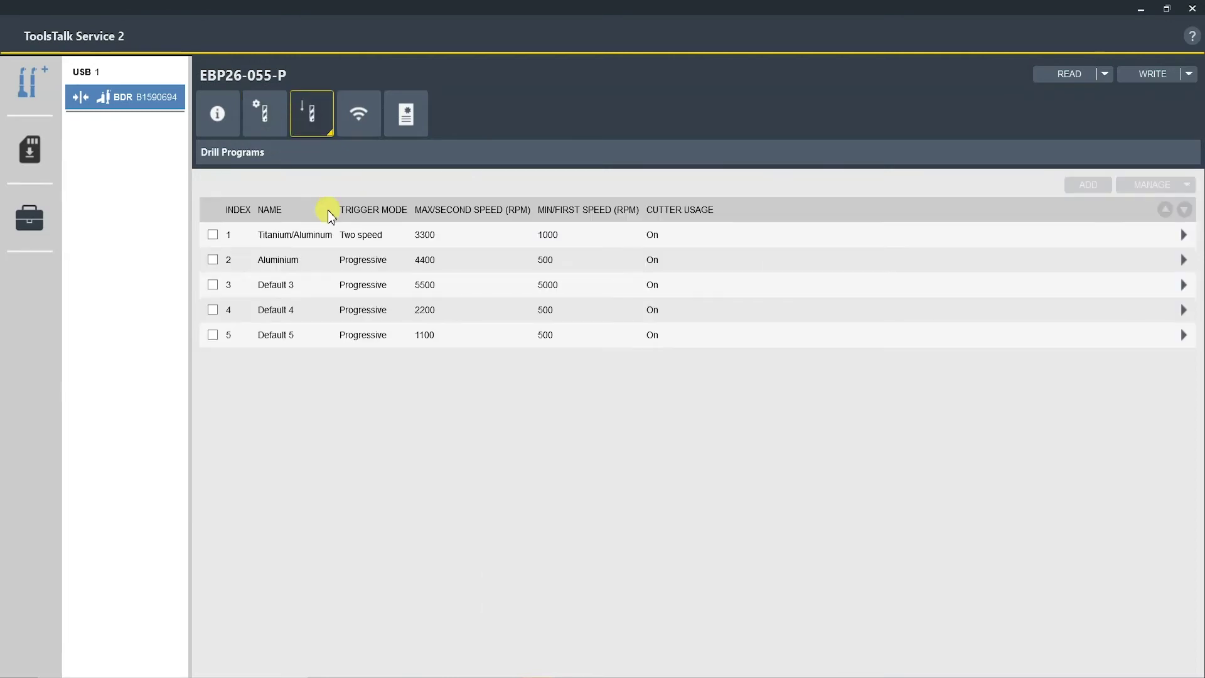
{"action": "left_click", "coordinate": [321, 226]}
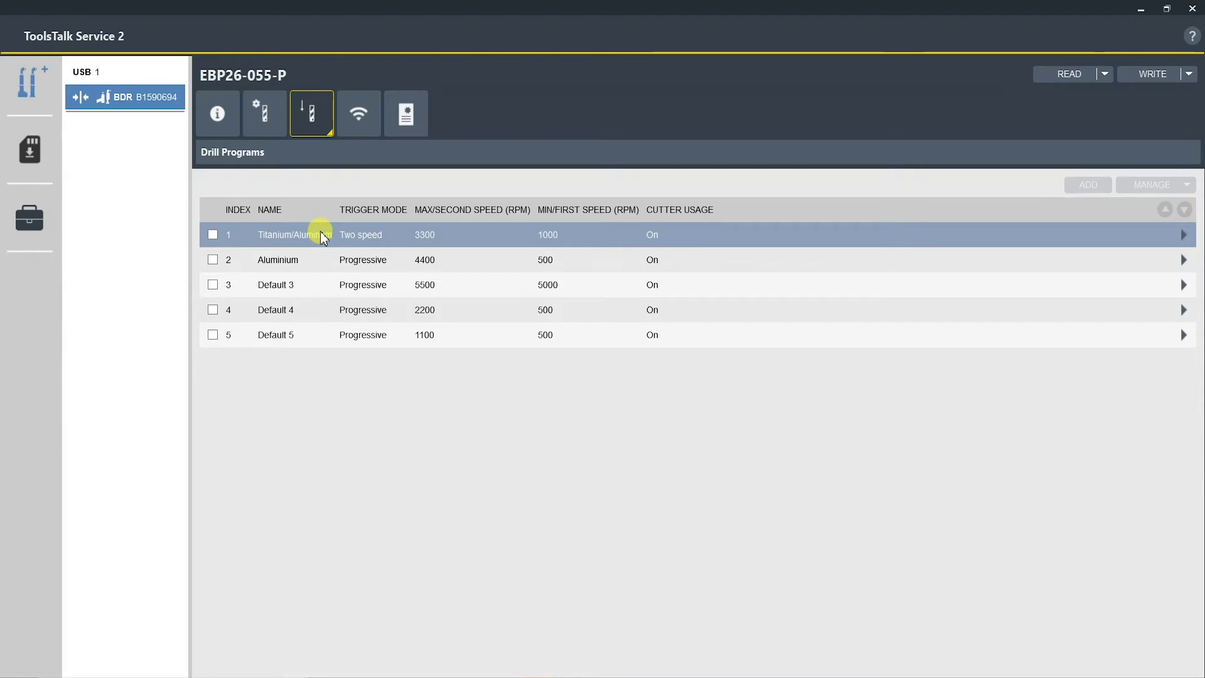
Open the Titanium/Aluminum program, keeping cutter usage On and the alarm type as Warning
{"action": "double_click", "coordinate": [319, 235]}
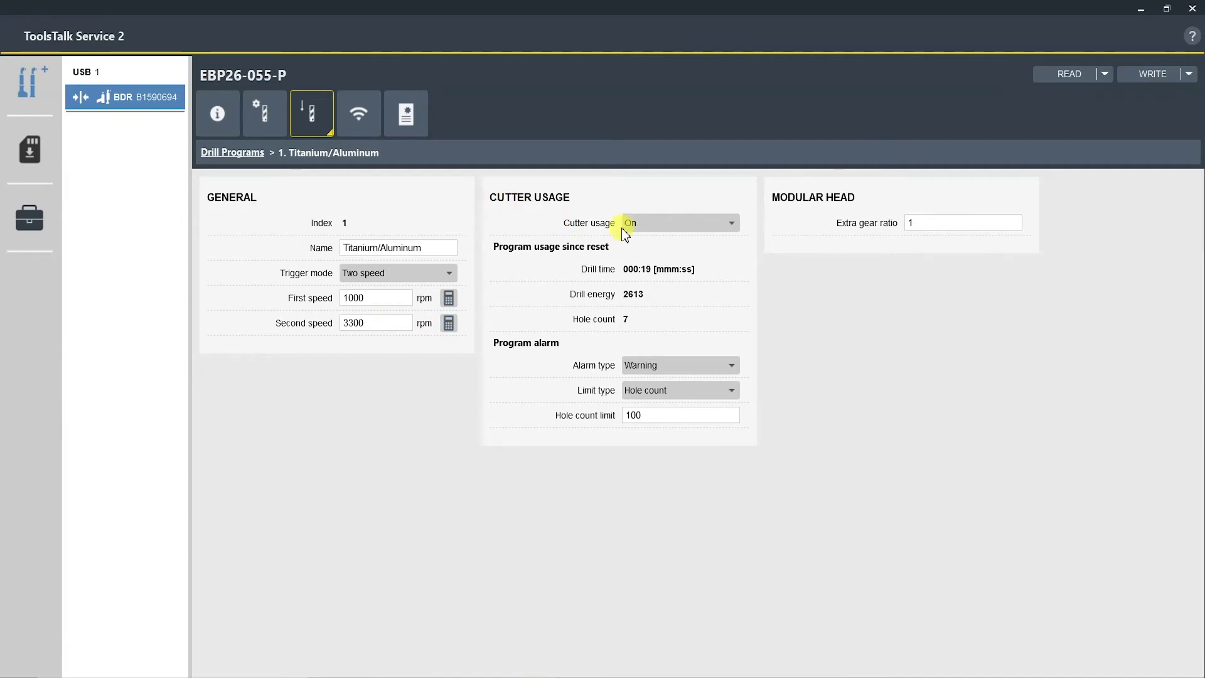
{"action": "left_click", "coordinate": [733, 221]}
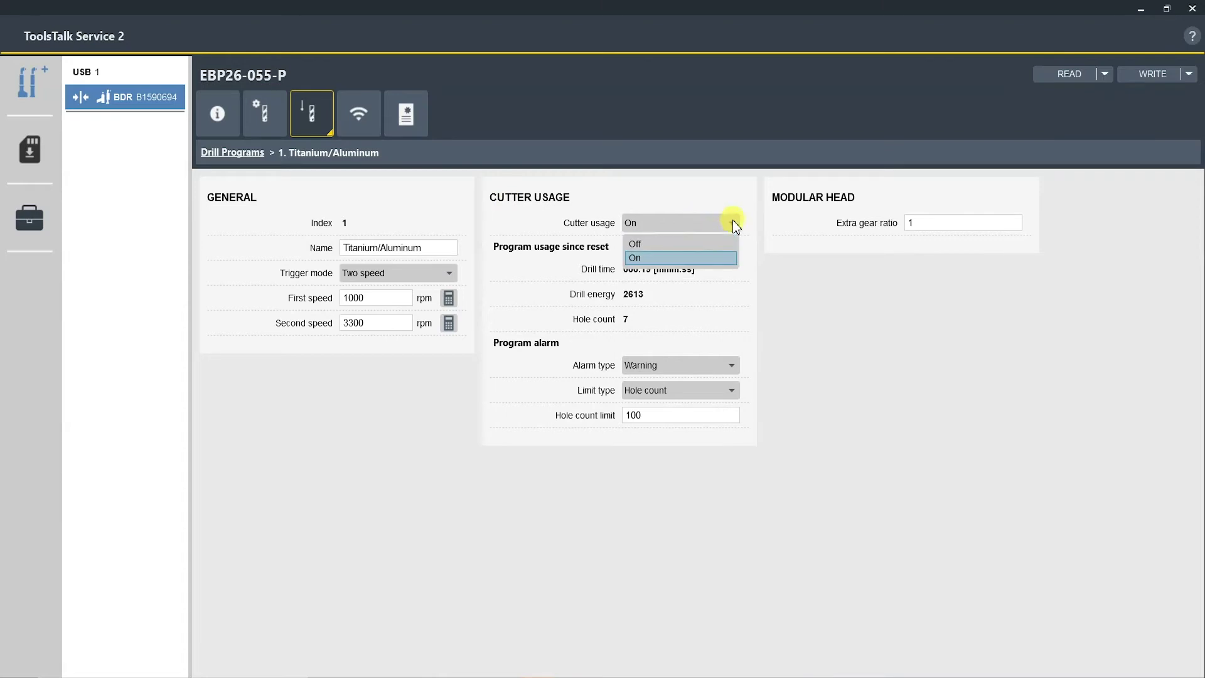
{"action": "left_click", "coordinate": [721, 258]}
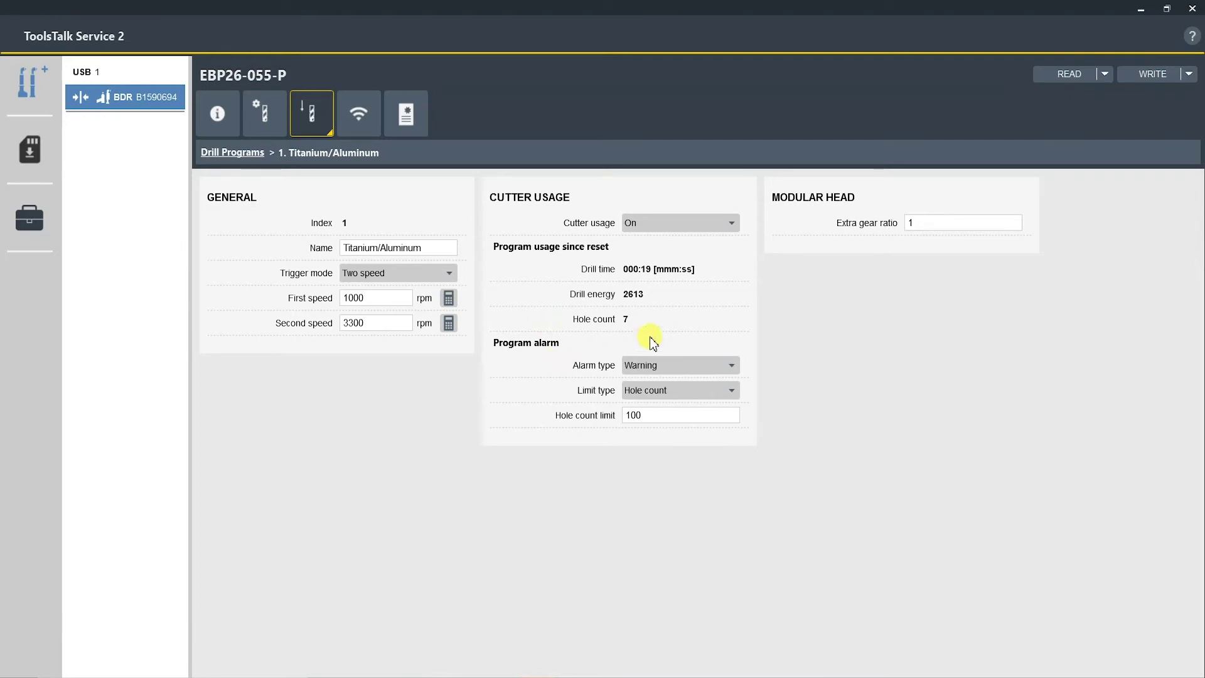
{"action": "left_click", "coordinate": [731, 366]}
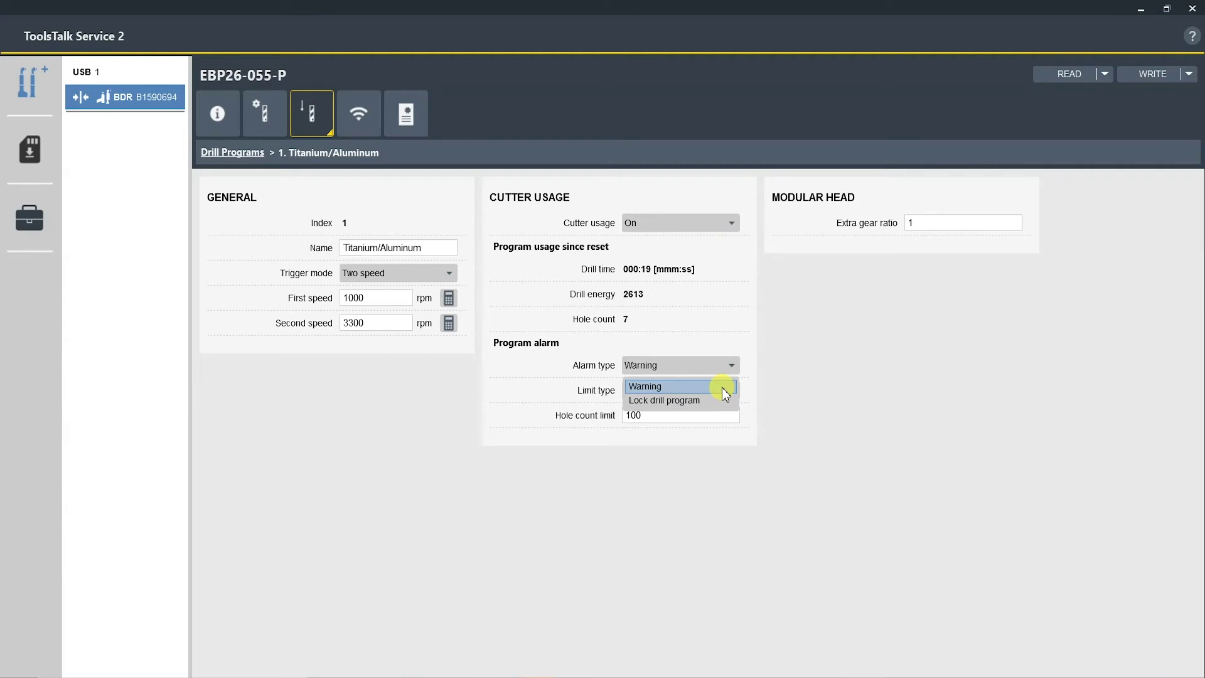
{"action": "left_click", "coordinate": [721, 387]}
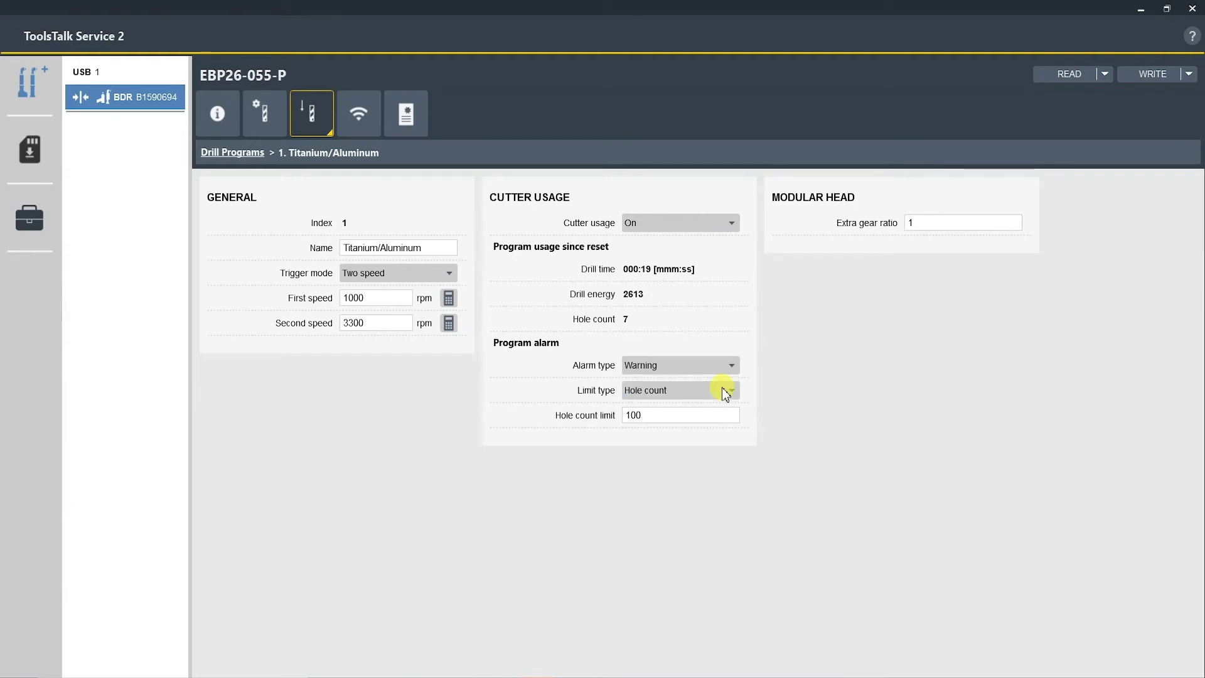
Set the alarm limit type to Hole count, then go to the Aluminium program
{"action": "left_click", "coordinate": [721, 390]}
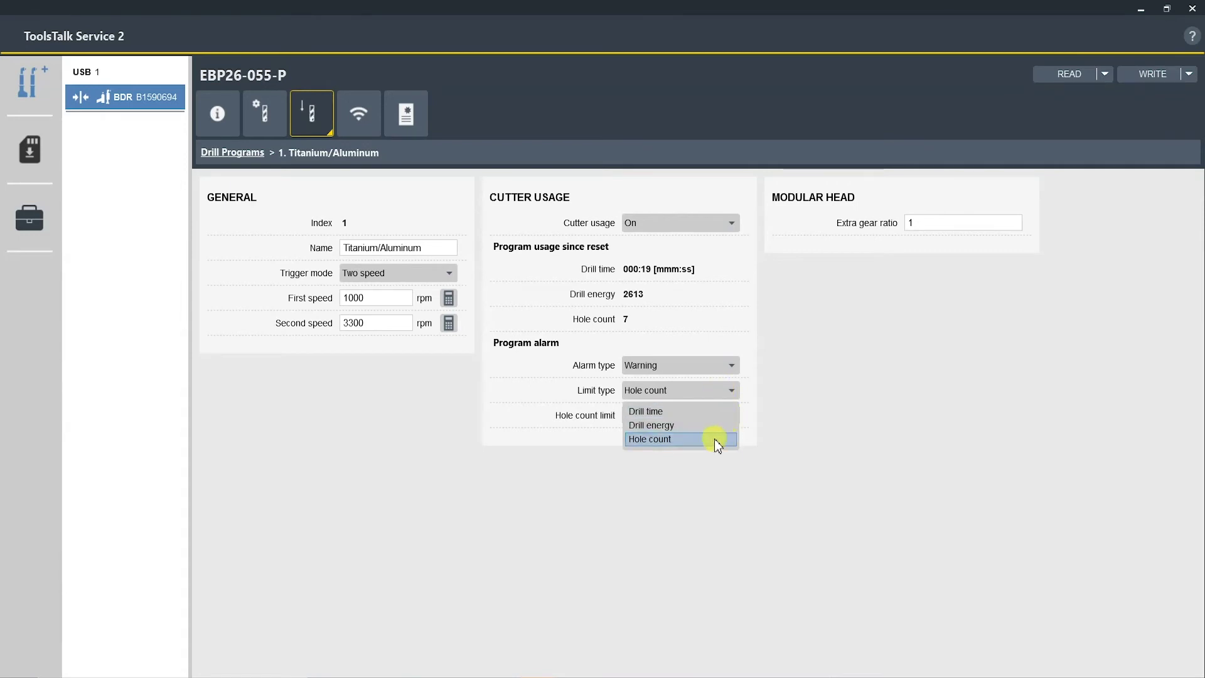
{"action": "left_click", "coordinate": [687, 443]}
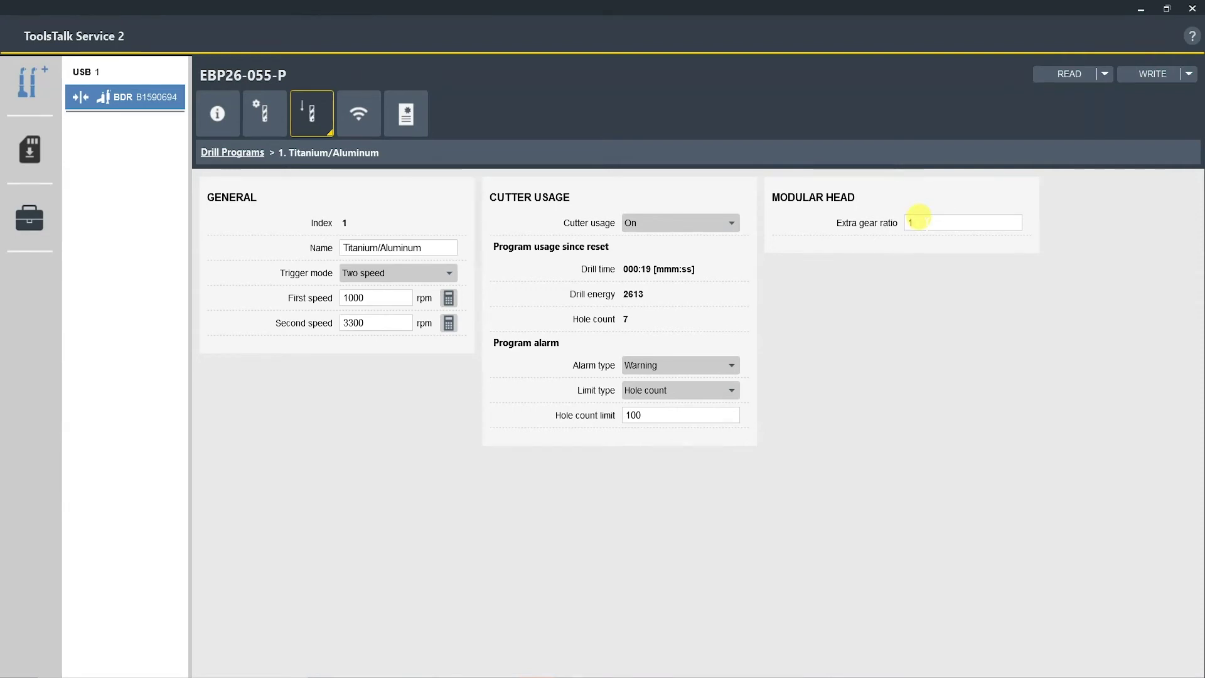
{"action": "left_click", "coordinate": [246, 154]}
{"action": "left_click", "coordinate": [312, 260]}
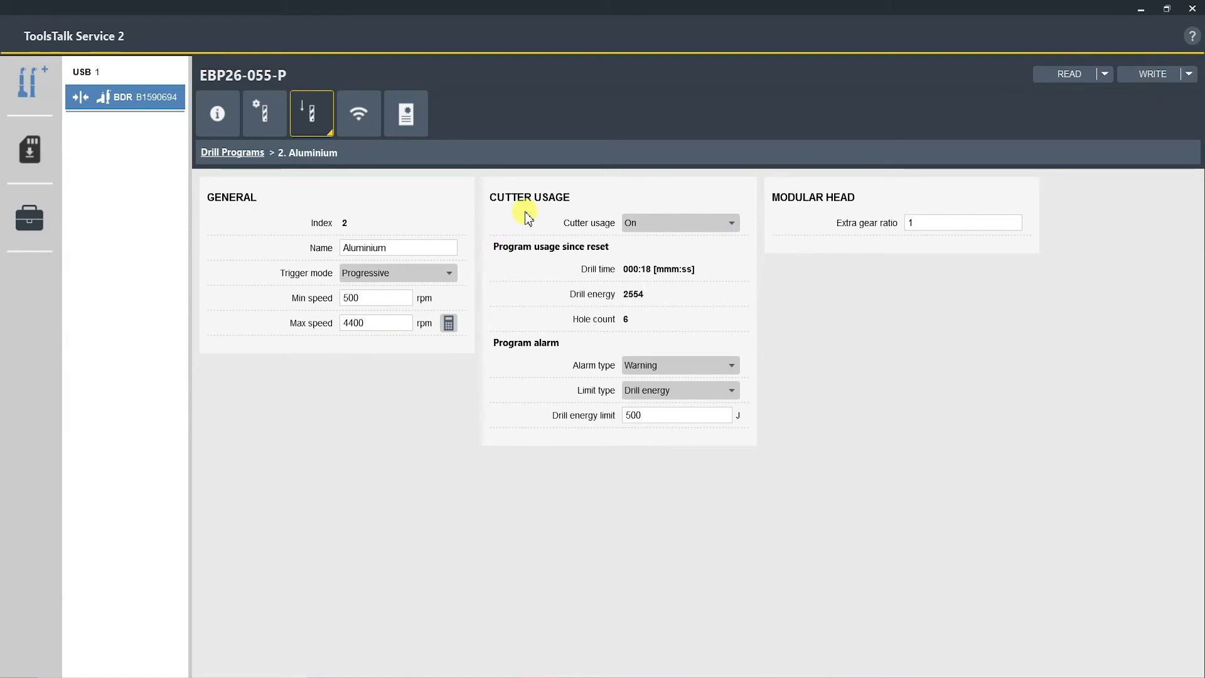
Keep the Aluminium program's cutter usage On
{"action": "left_click", "coordinate": [732, 221]}
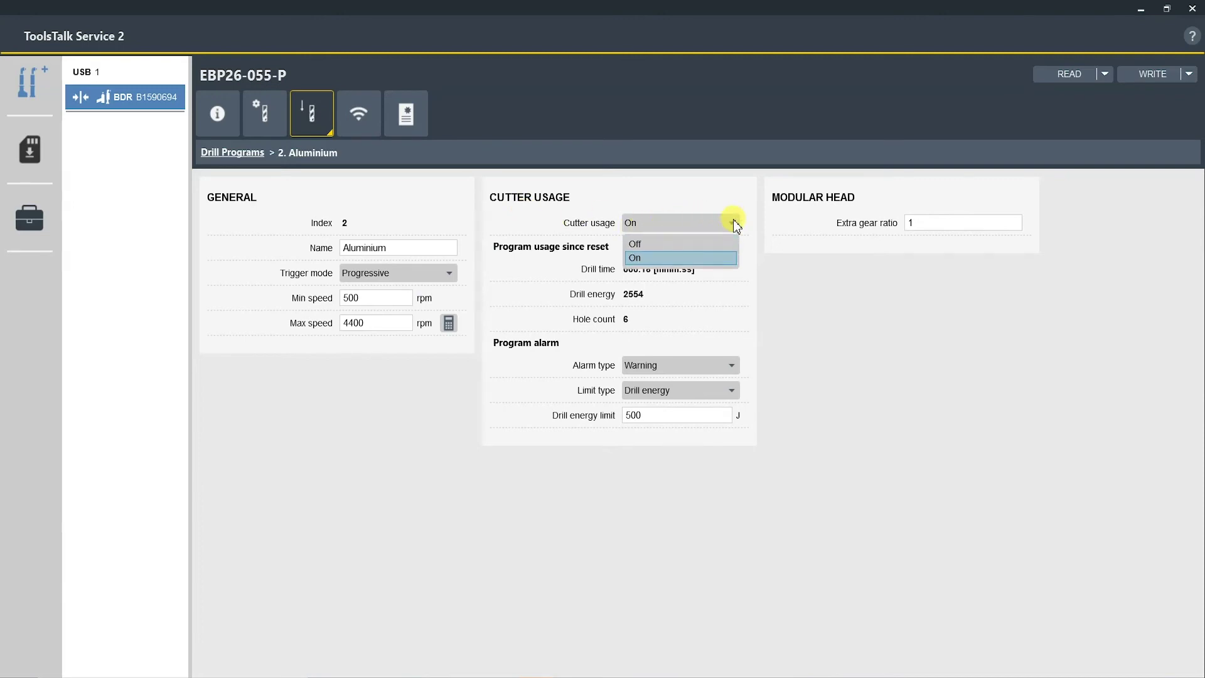
{"action": "left_click", "coordinate": [720, 254]}
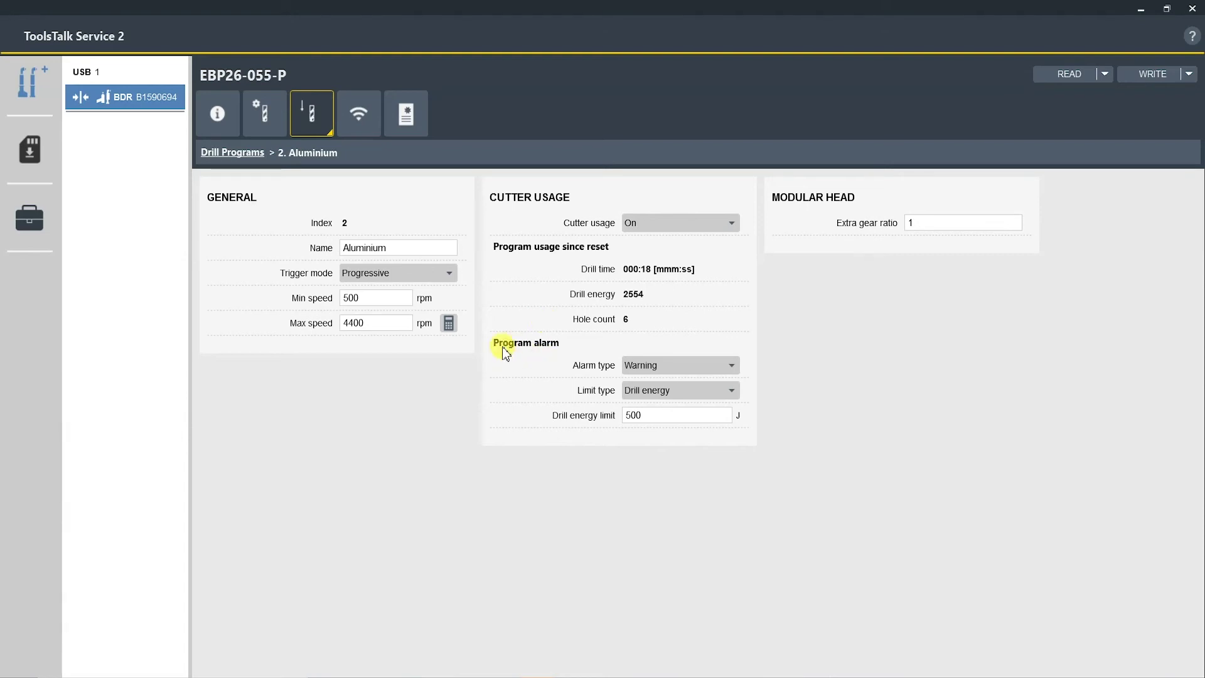
Keep Aluminium's alarm as a Warning with Drill energy limit type, then return to the programs list
{"action": "left_click", "coordinate": [738, 367]}
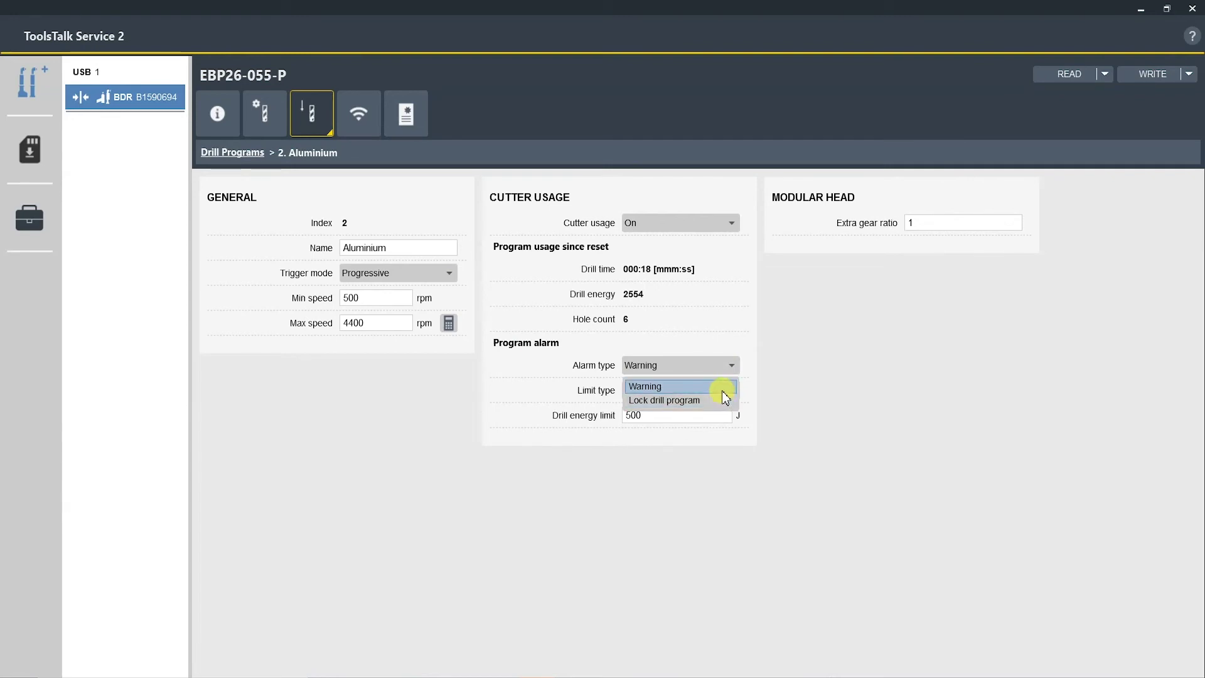
{"action": "left_click", "coordinate": [721, 387]}
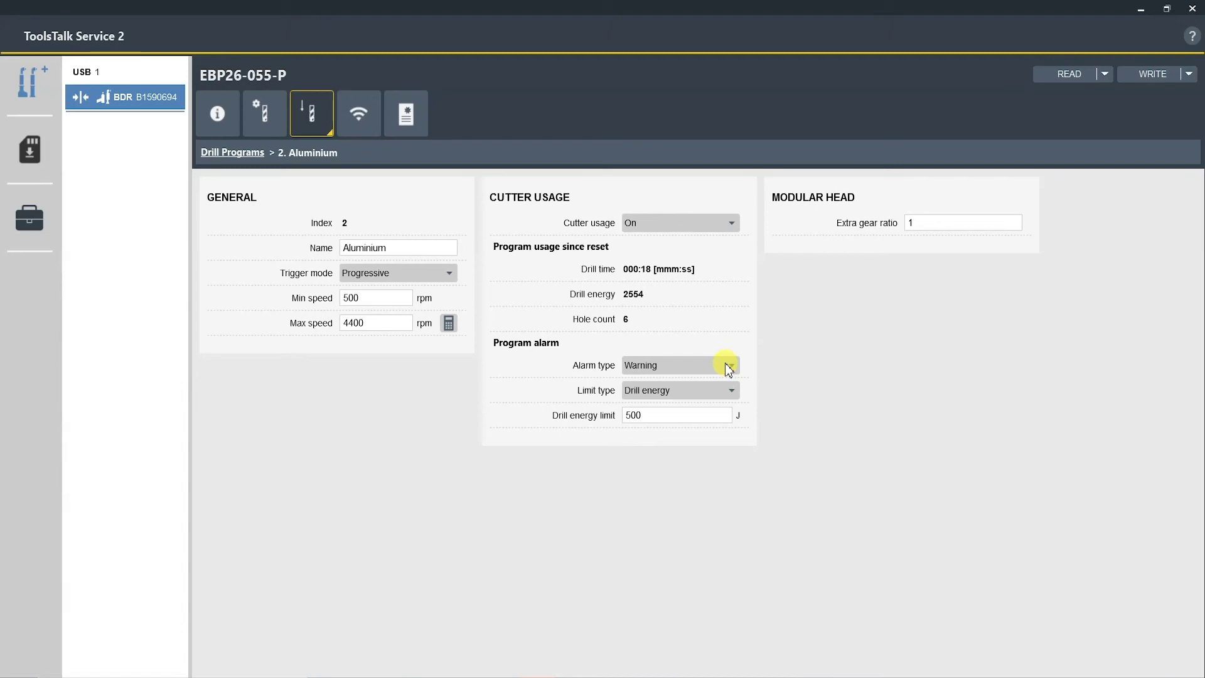
{"action": "left_click", "coordinate": [729, 391]}
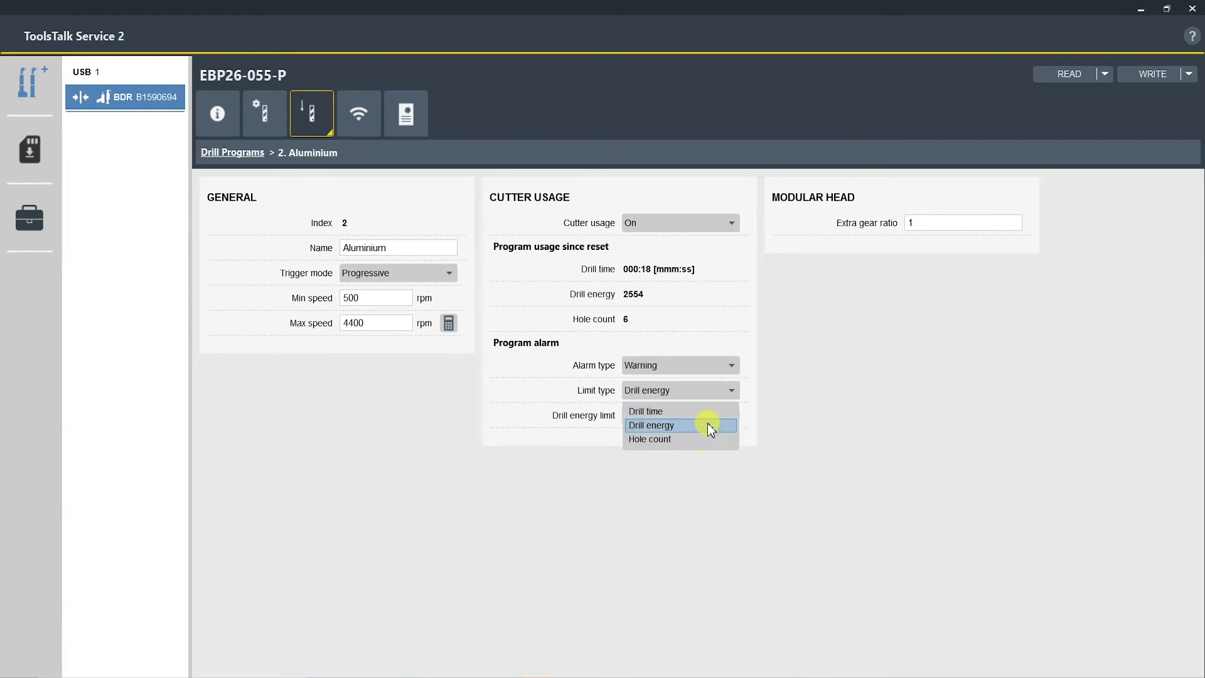
{"action": "left_click", "coordinate": [706, 425]}
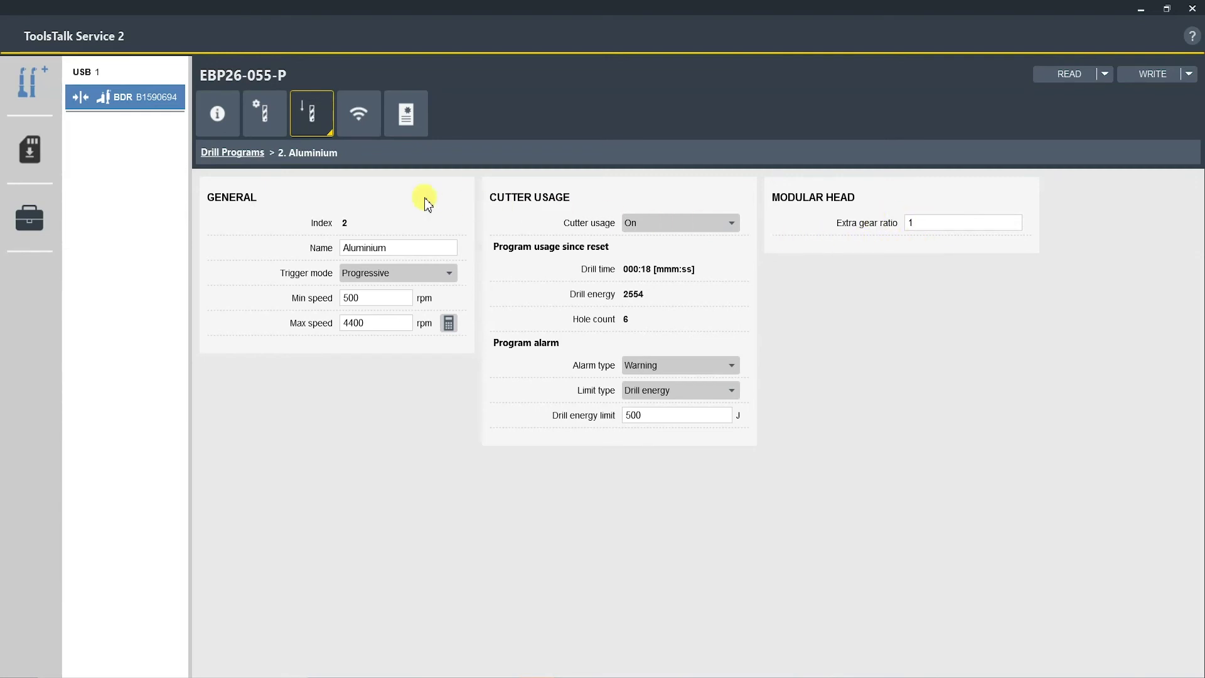
{"action": "left_click", "coordinate": [251, 154]}
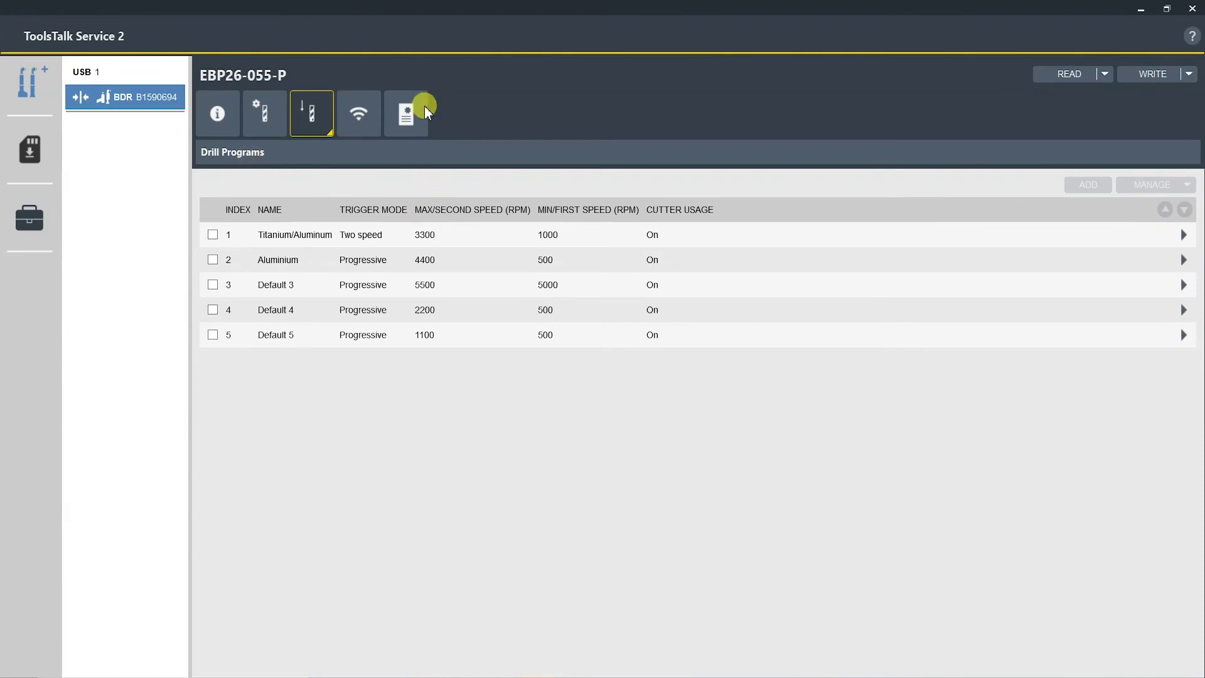
On Service Tasks, start an application firmware change, view the versions, and cancel it
{"action": "left_click", "coordinate": [408, 114]}
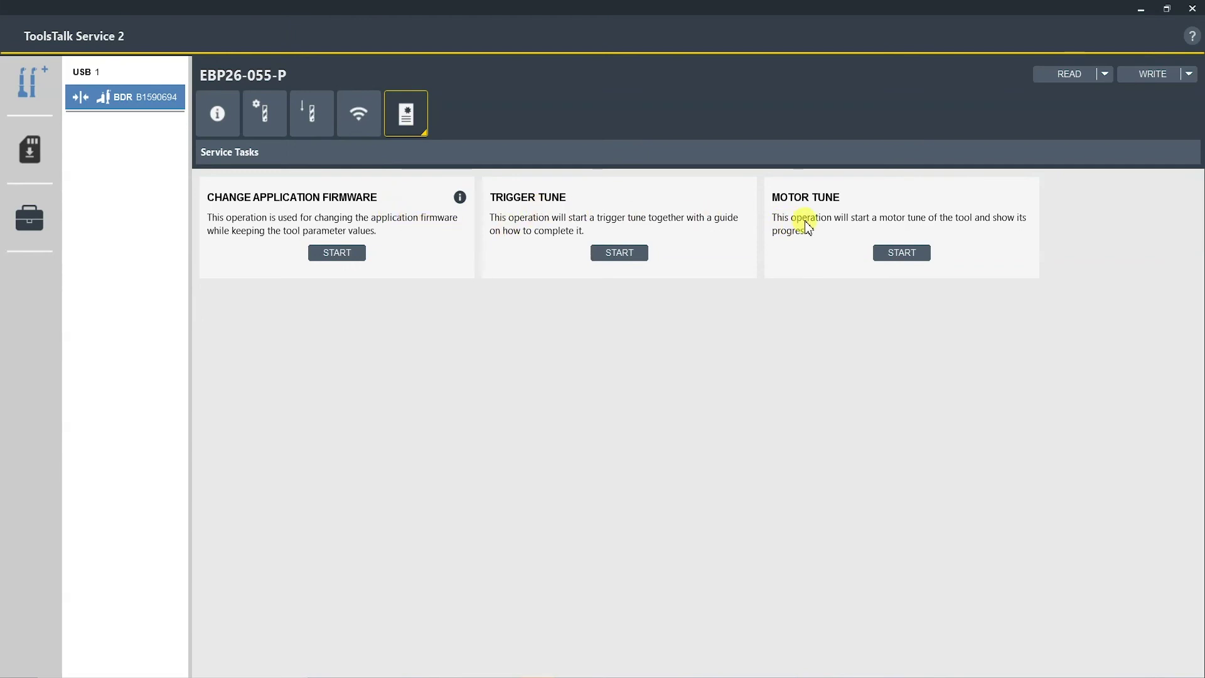
{"action": "left_click", "coordinate": [355, 253]}
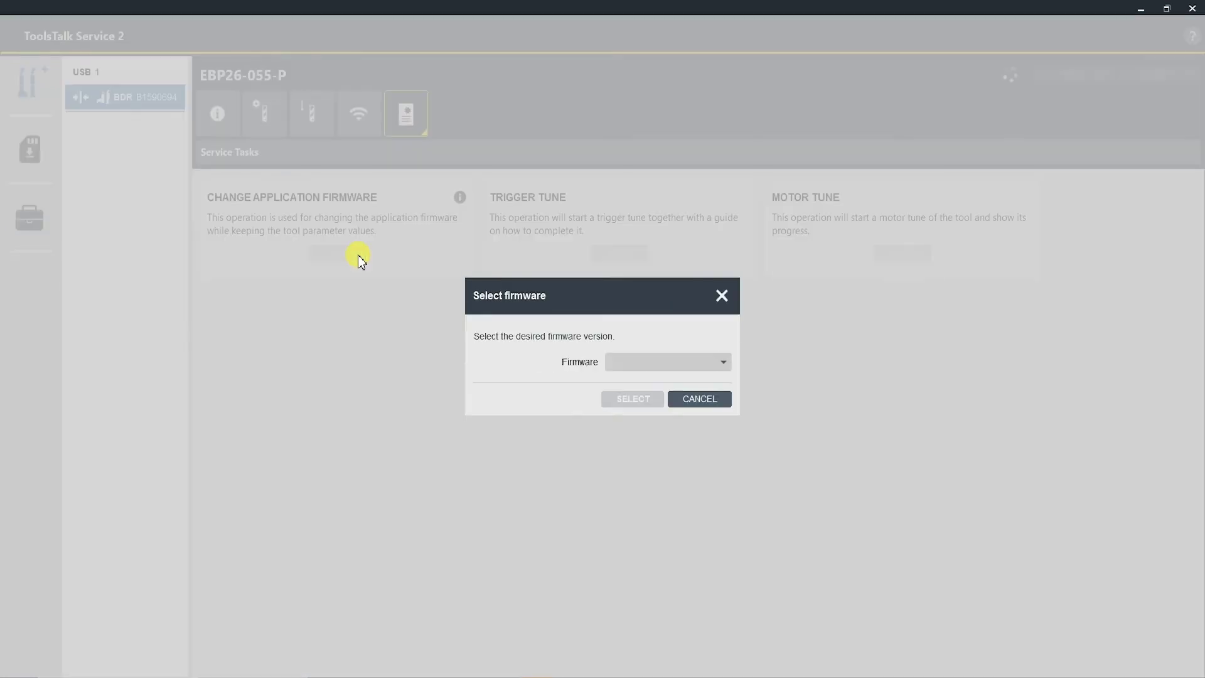
{"action": "left_click", "coordinate": [727, 361]}
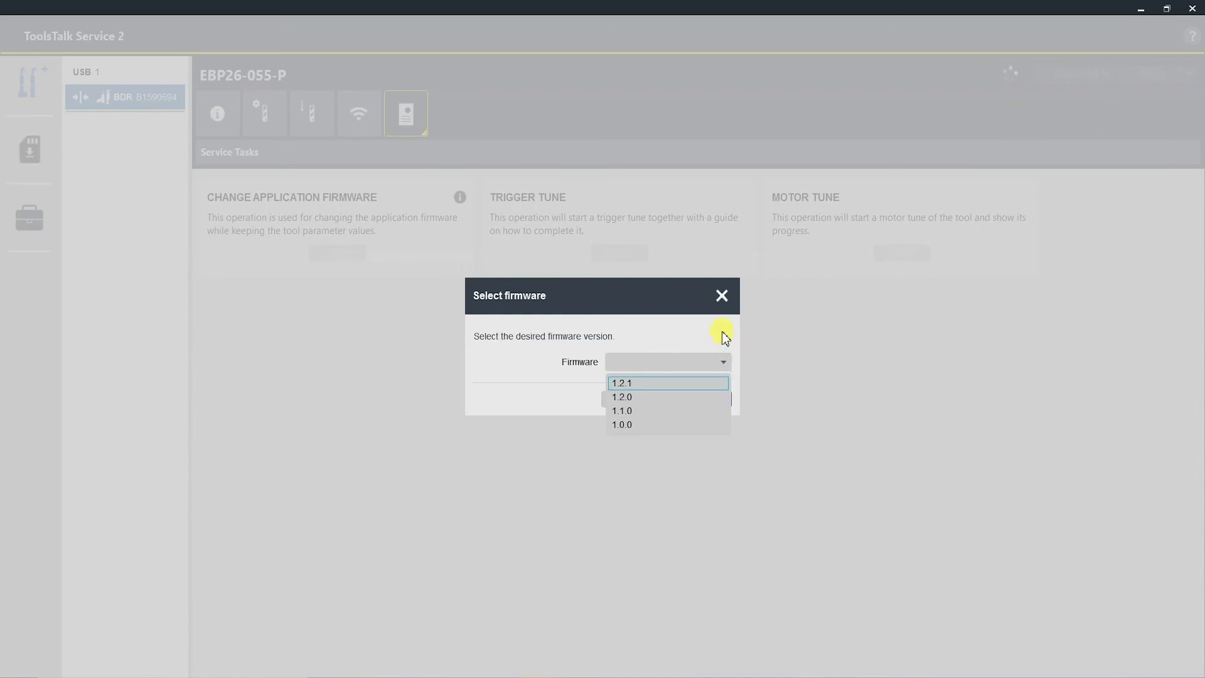
{"action": "left_click", "coordinate": [729, 301]}
{"action": "left_click", "coordinate": [729, 302]}
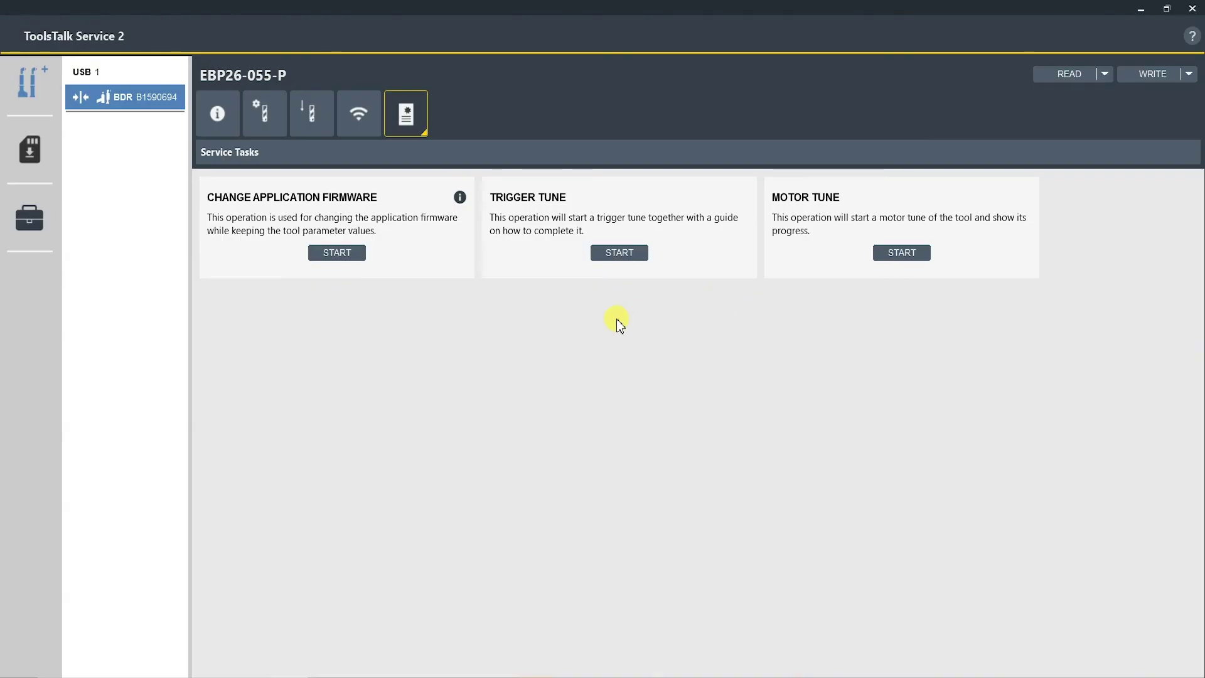
Run a trigger tune and then a motor tune, acknowledging each successful completion
{"action": "left_click", "coordinate": [627, 254]}
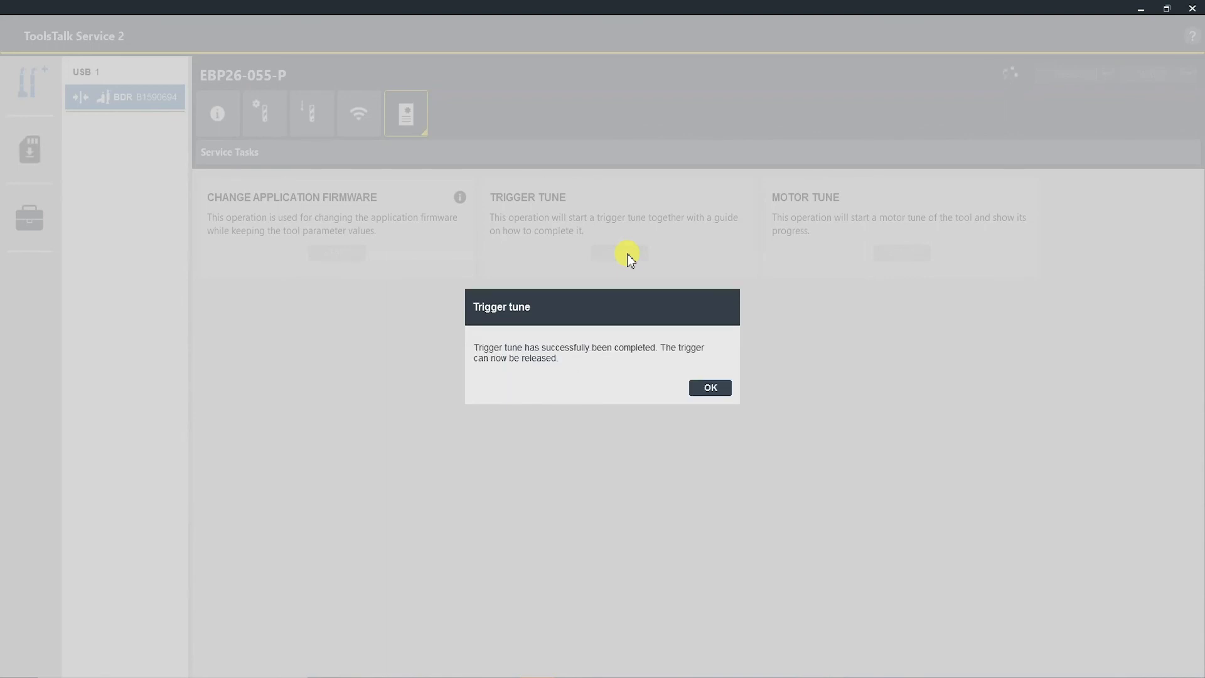
{"action": "left_click", "coordinate": [710, 388]}
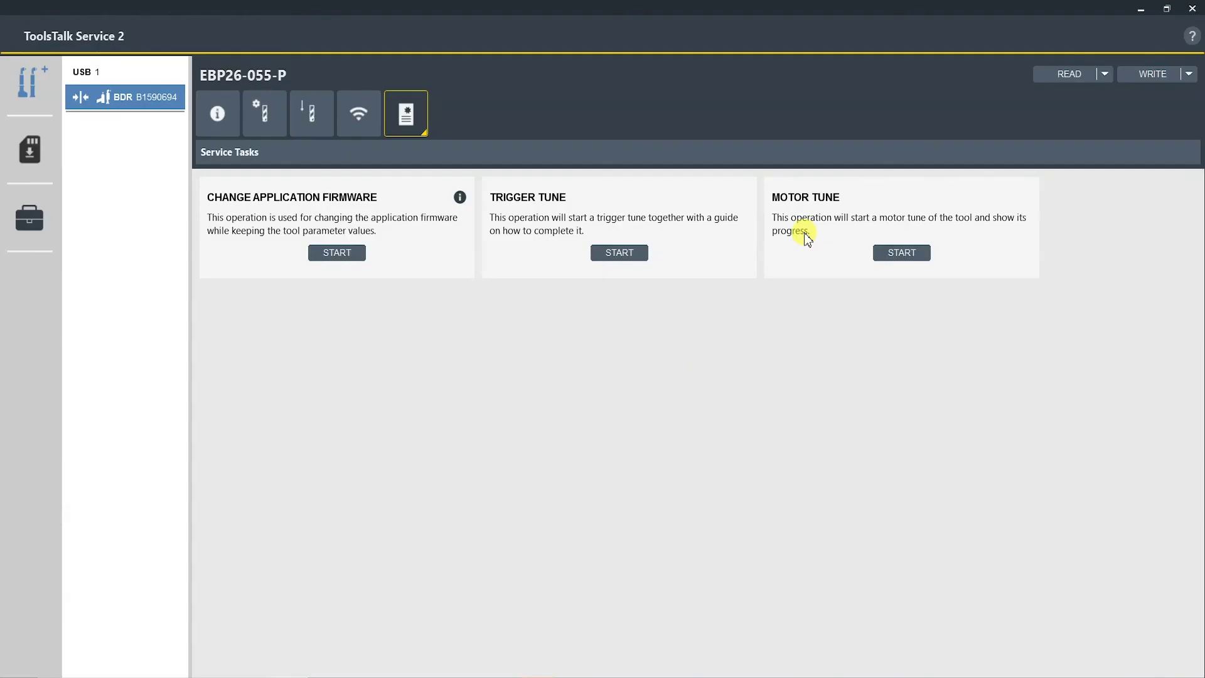
{"action": "left_click", "coordinate": [901, 253]}
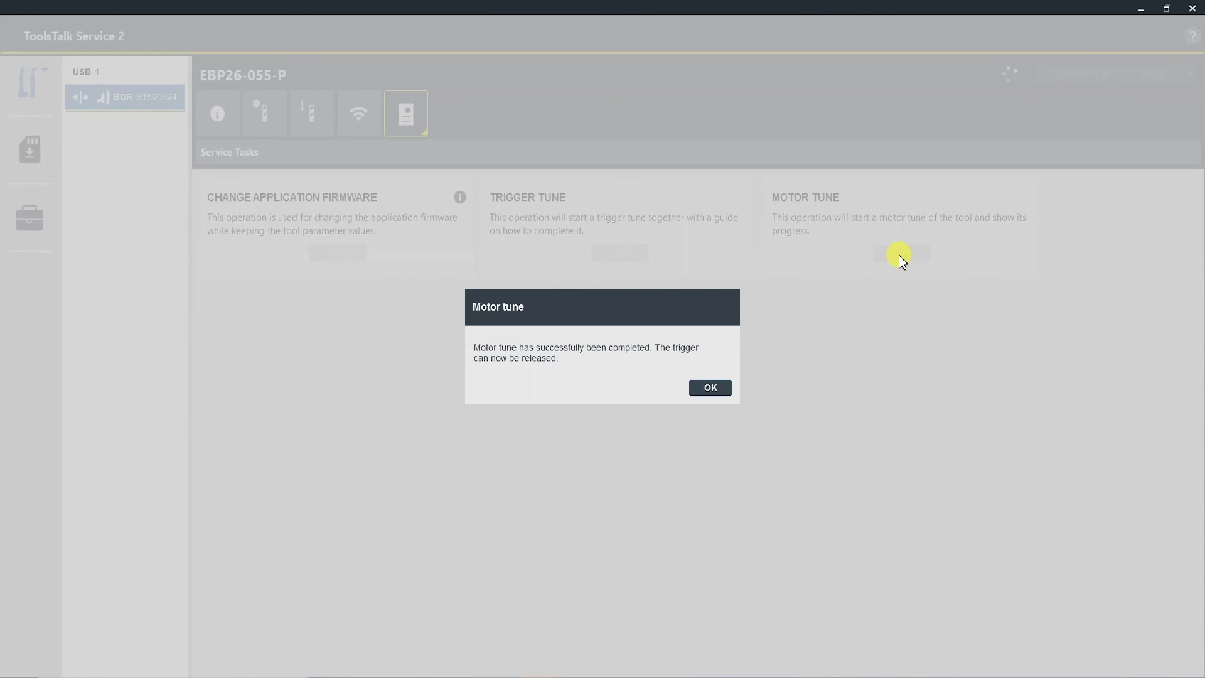
{"action": "left_click", "coordinate": [723, 387]}
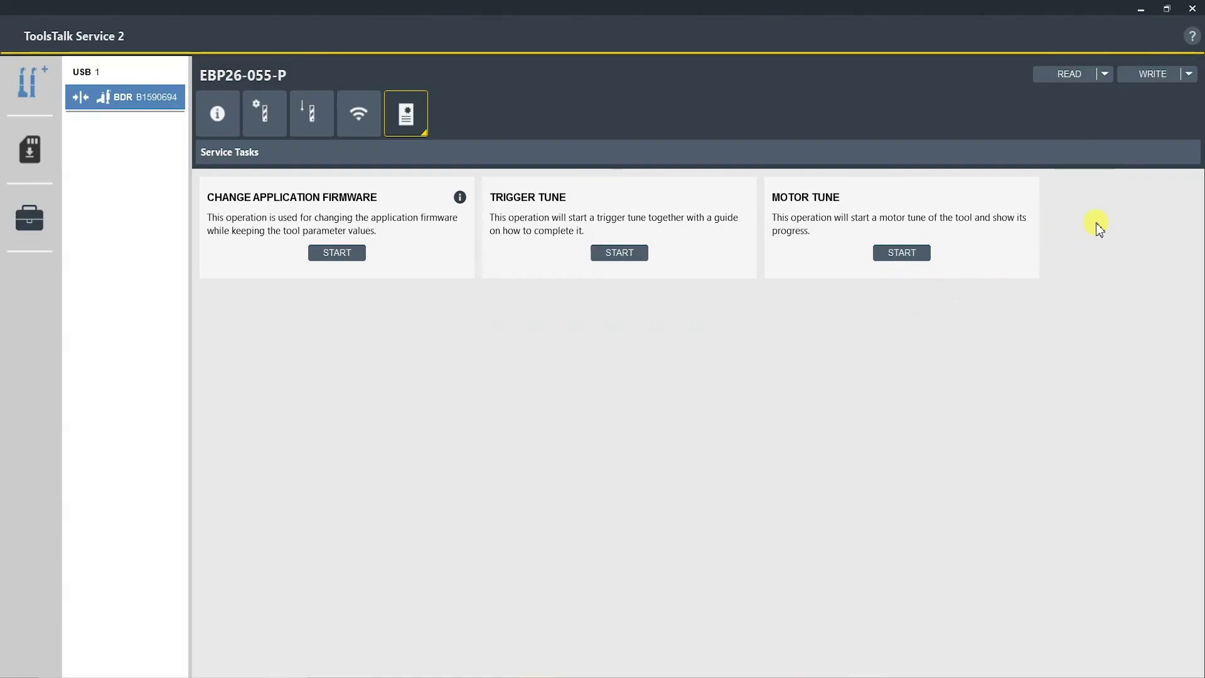
Write all drill programs to the tool and dismiss the 100% success message
{"action": "left_click", "coordinate": [1151, 73]}
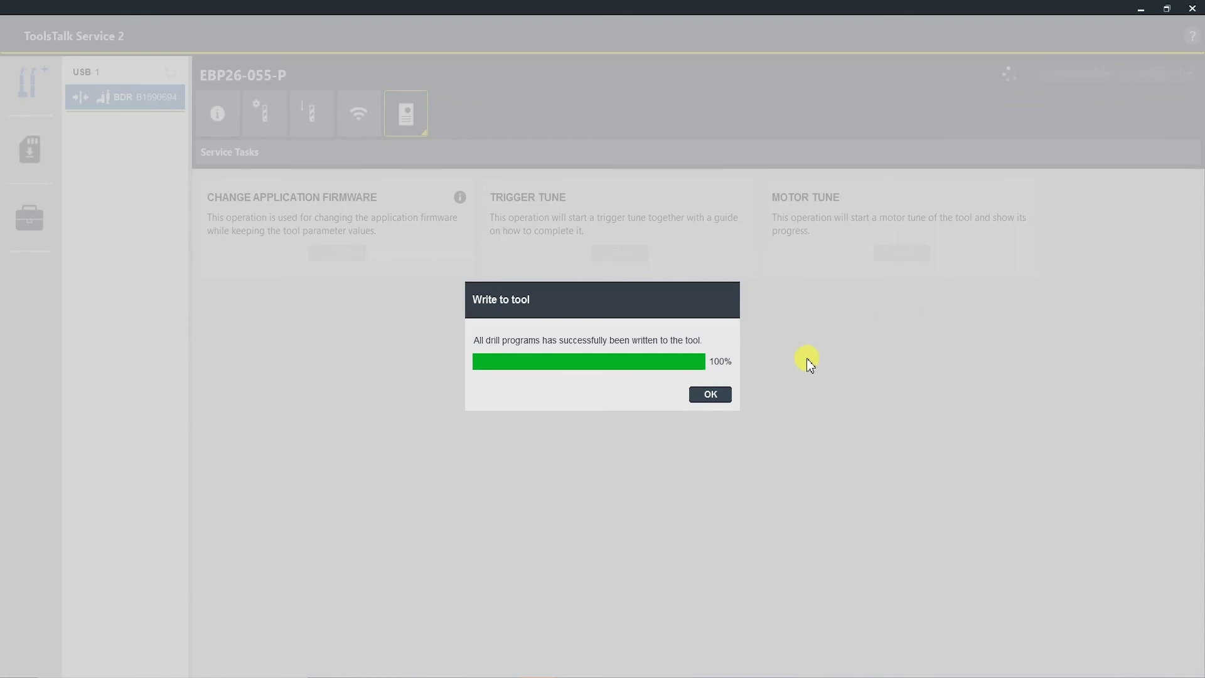
{"action": "left_click", "coordinate": [722, 394]}
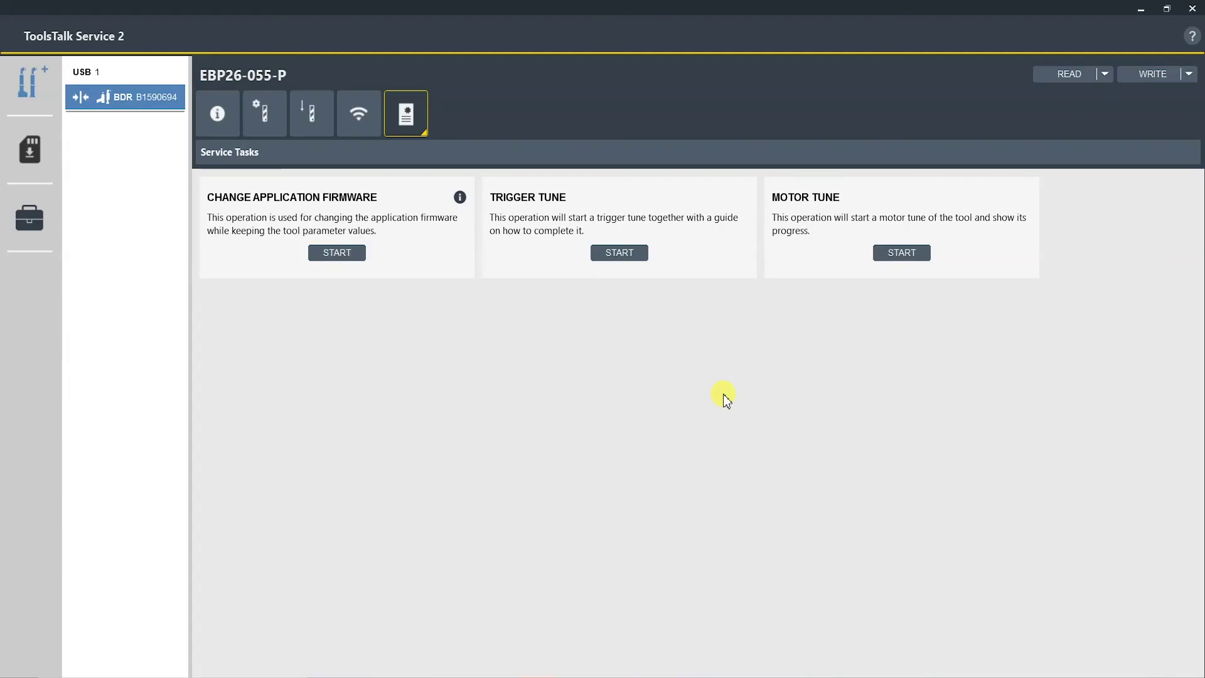